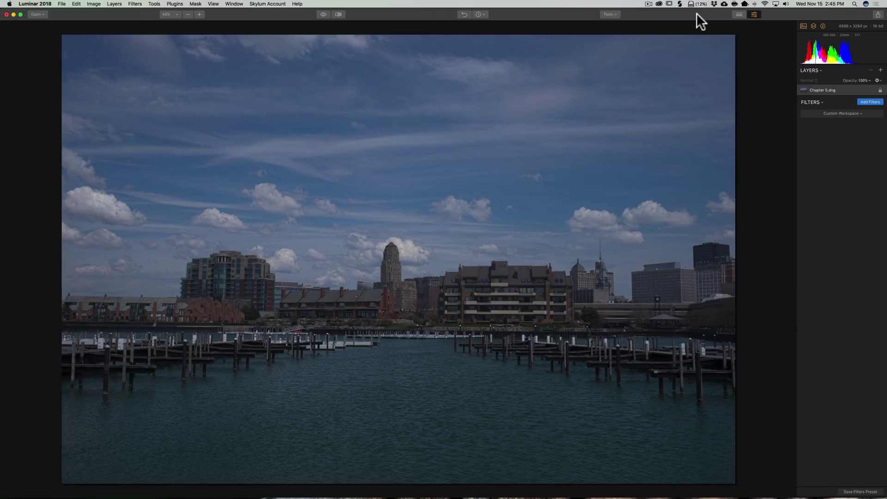
# Add a LUT Mapping filter to the harbor photo and show its Choose LUT preset list
pyautogui.click(867, 103)
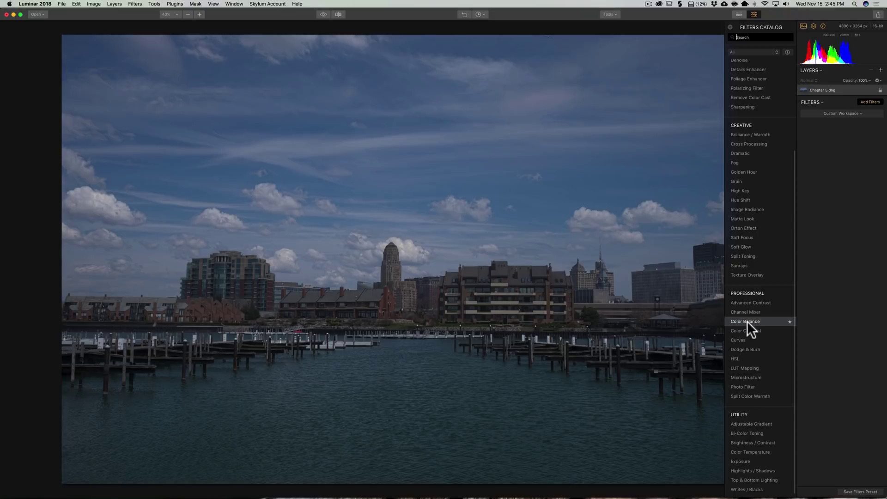
pyautogui.click(741, 368)
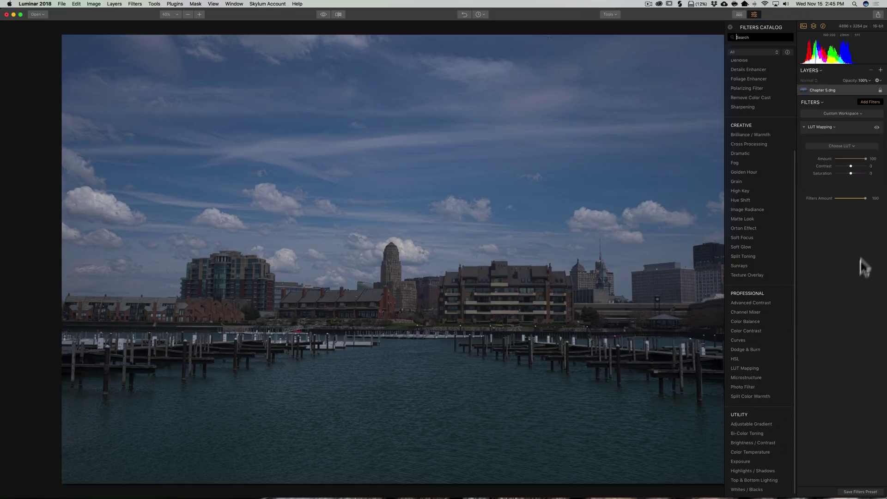
pyautogui.click(866, 102)
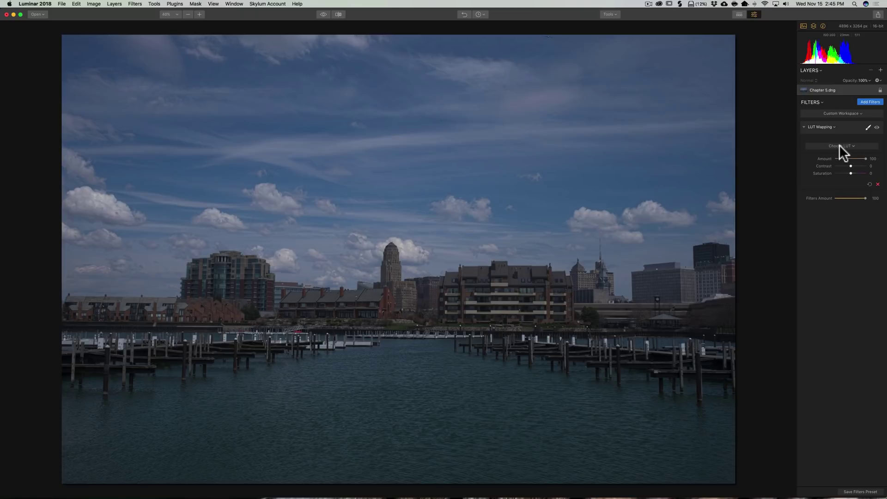
pyautogui.click(839, 145)
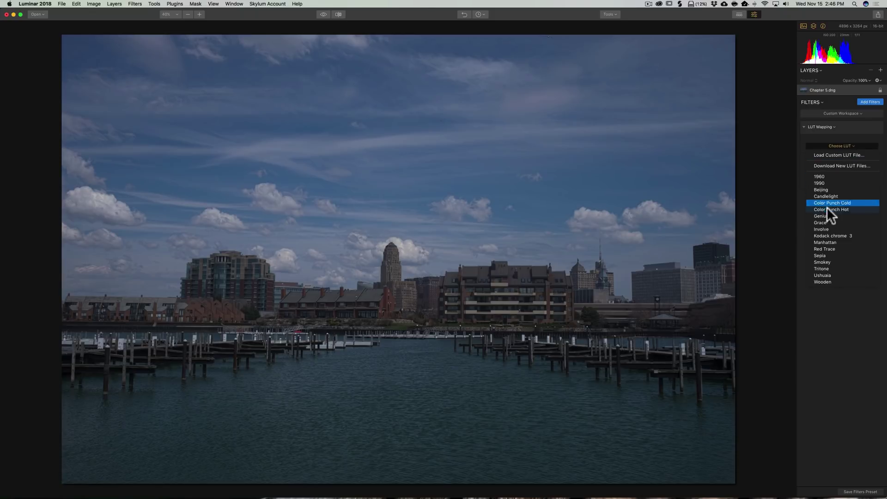
# Try the Smokey LUT, then switch the LUT Mapping preset to Candlelight
pyautogui.click(824, 262)
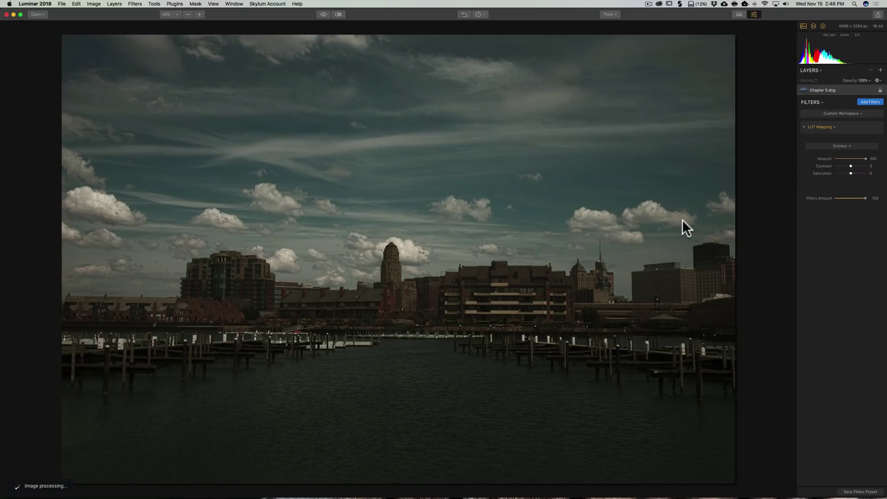
pyautogui.click(848, 146)
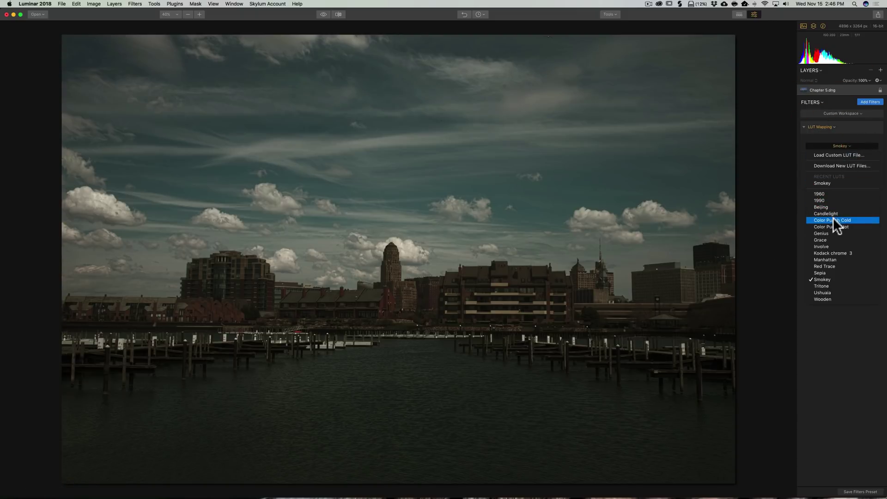
pyautogui.click(831, 214)
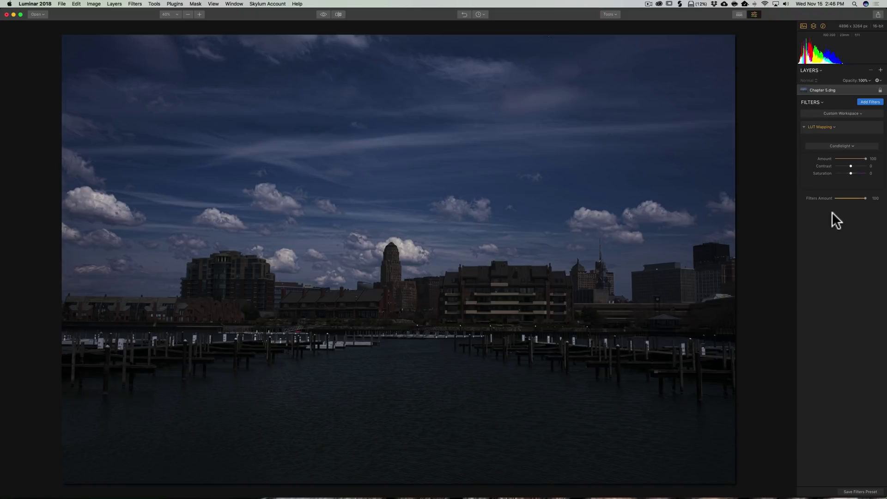
# Load the custom 'Warm With a Bit More Warm' .CUBE LUT from Desktop > Morganti LUTs
pyautogui.click(843, 145)
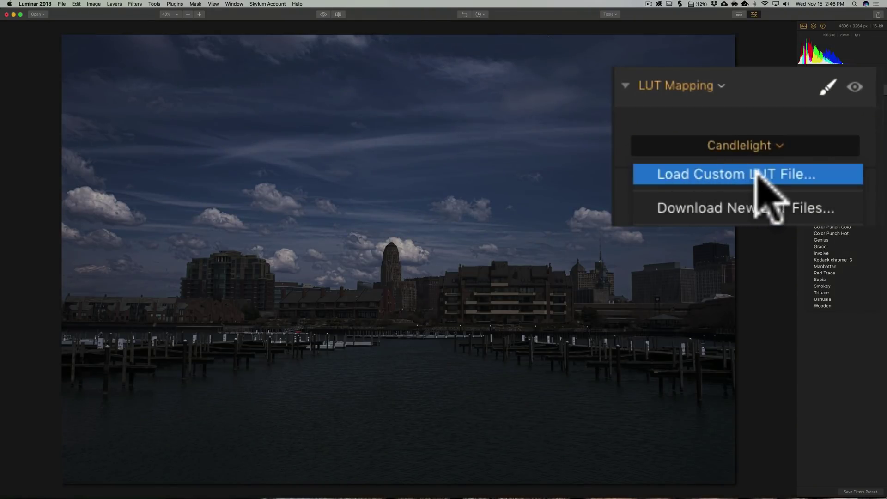
pyautogui.click(848, 155)
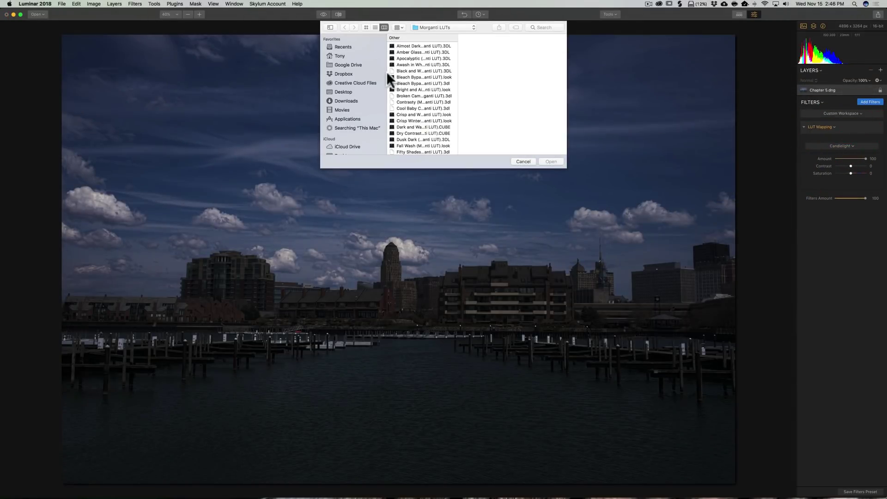
pyautogui.scroll(-2, 413, 103)
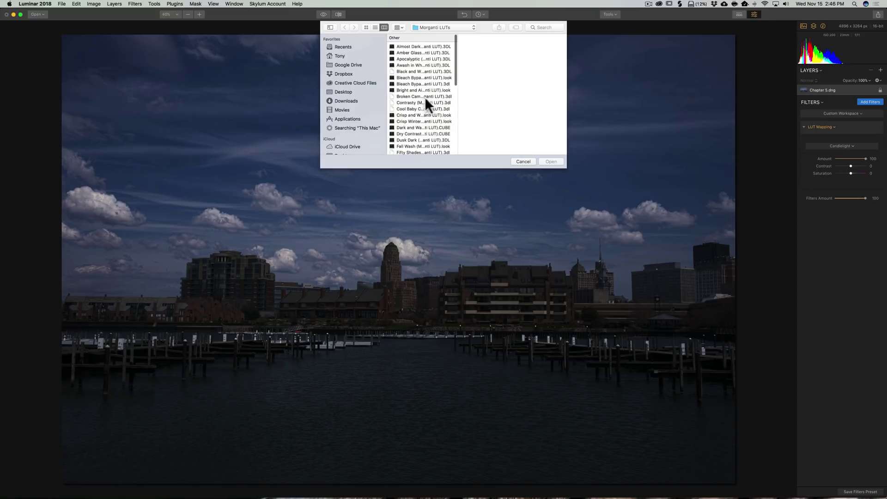
pyautogui.scroll(2, 420, 96)
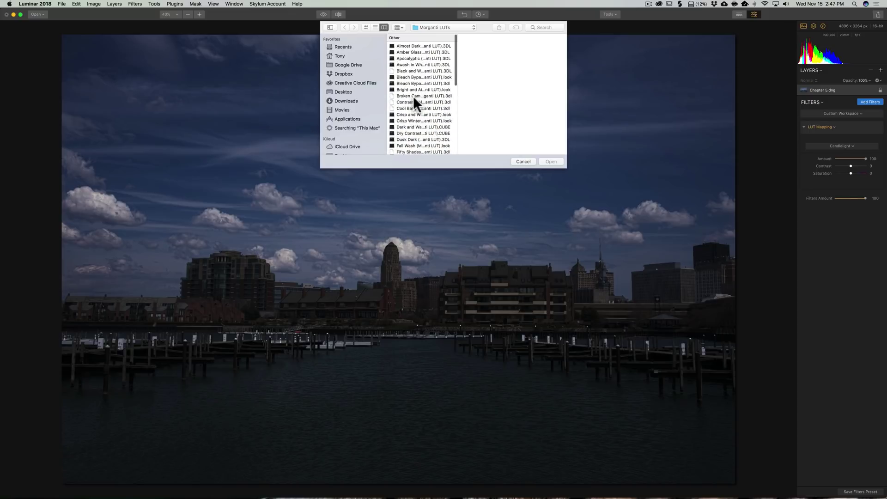
pyautogui.click(342, 92)
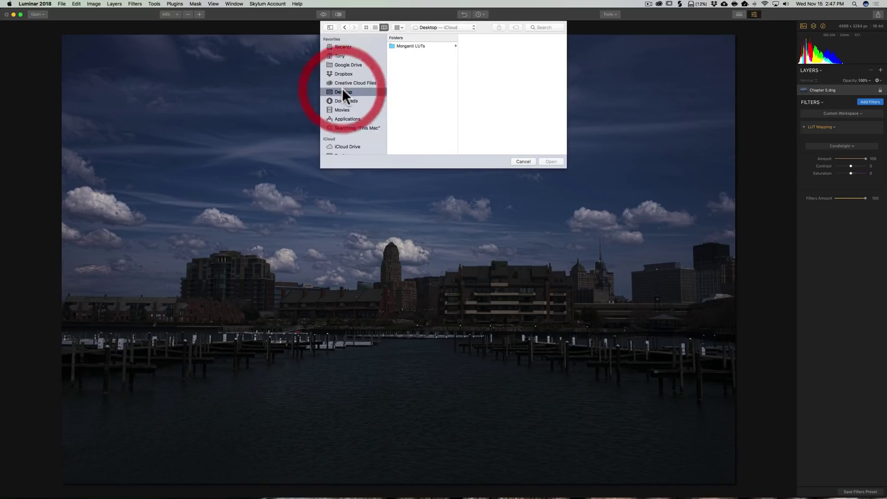
pyautogui.click(403, 45)
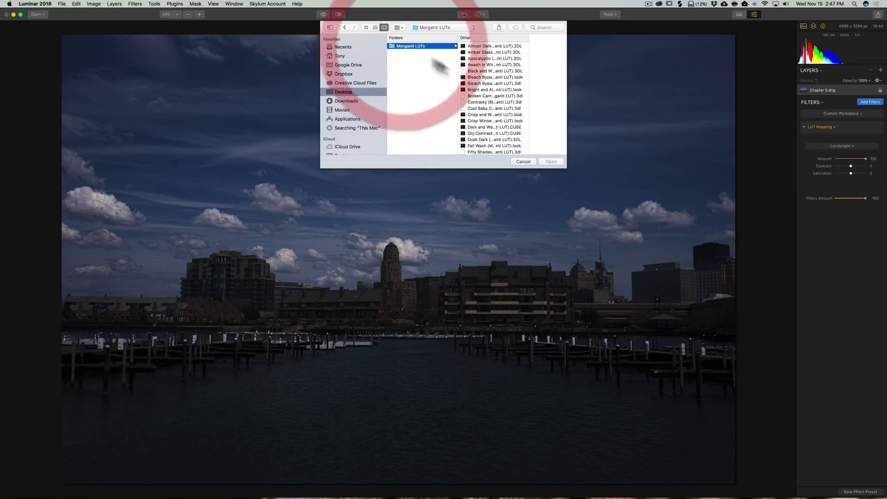
pyautogui.scroll(-5, 505, 94)
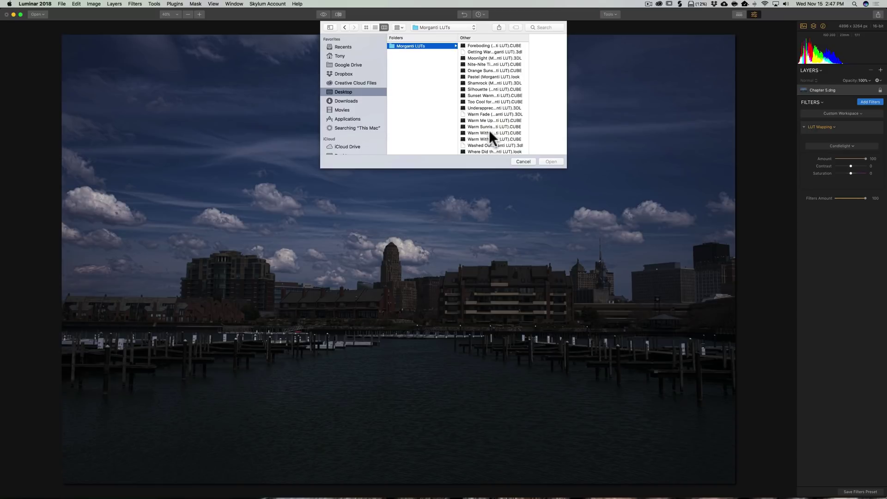
pyautogui.click(490, 132)
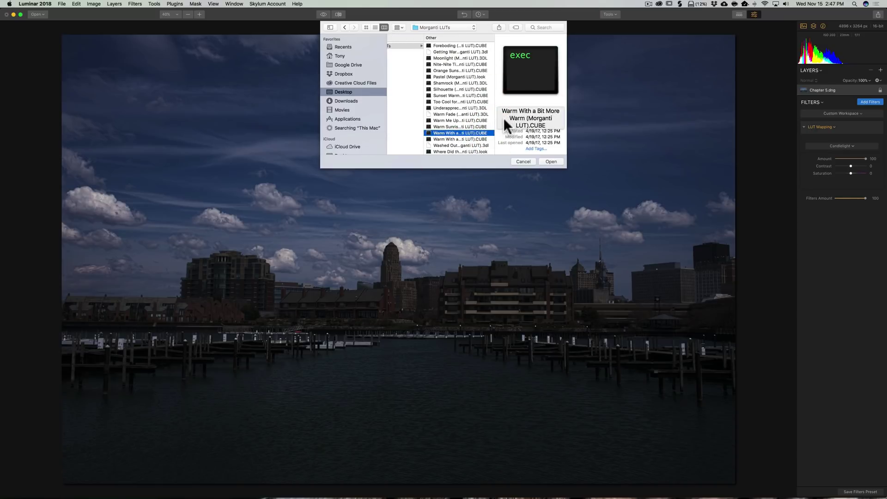
pyautogui.click(550, 161)
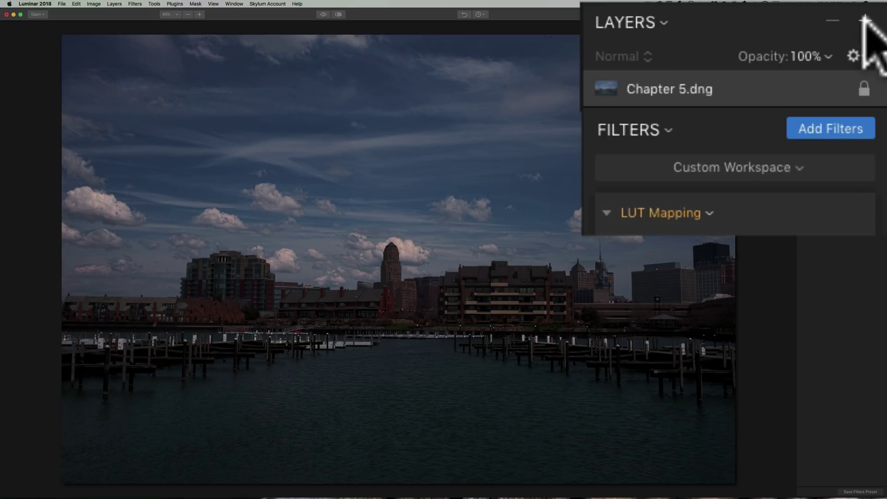
# Add adjustment layer Layer 1 above Chapter 5.dng and edit its name
pyautogui.click(863, 21)
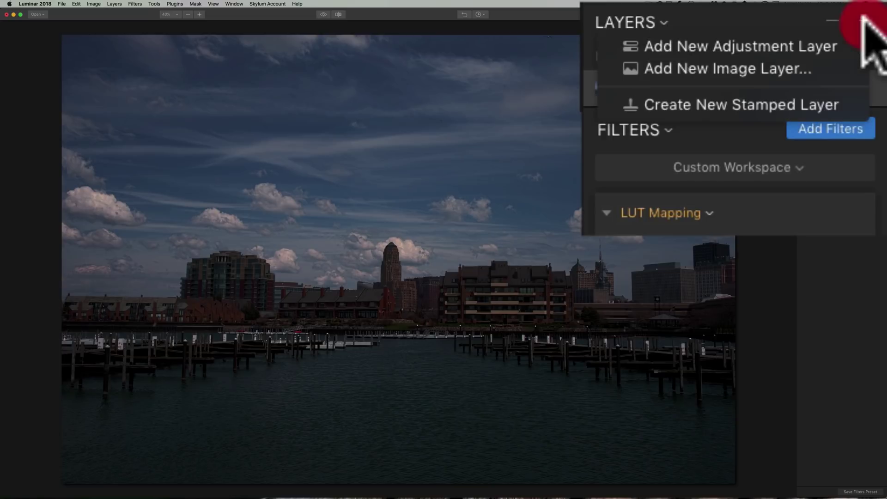
pyautogui.click(809, 42)
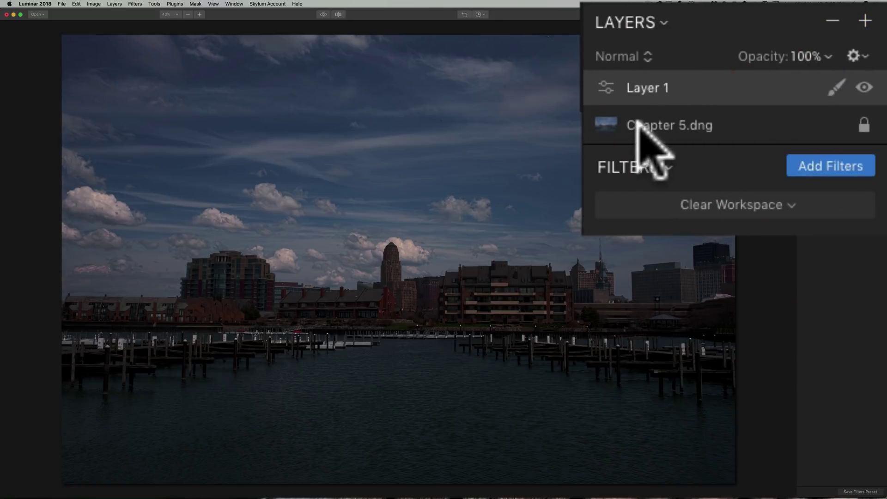
pyautogui.click(738, 121)
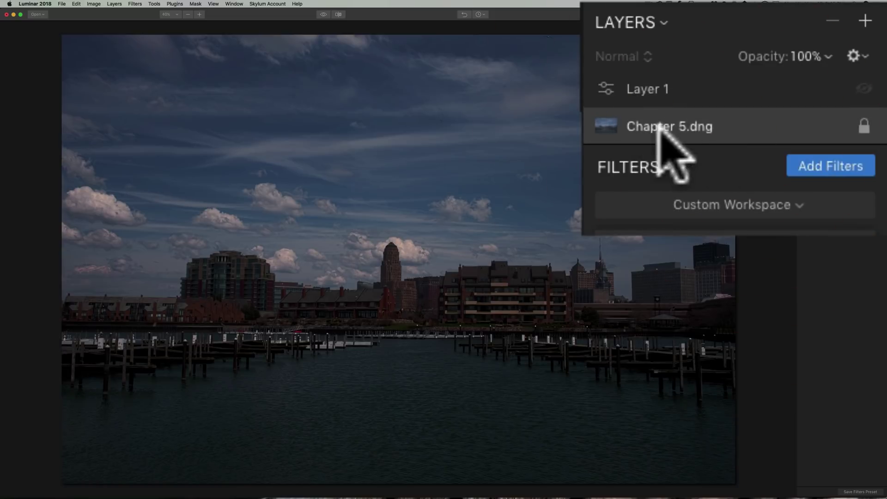
pyautogui.click(679, 91)
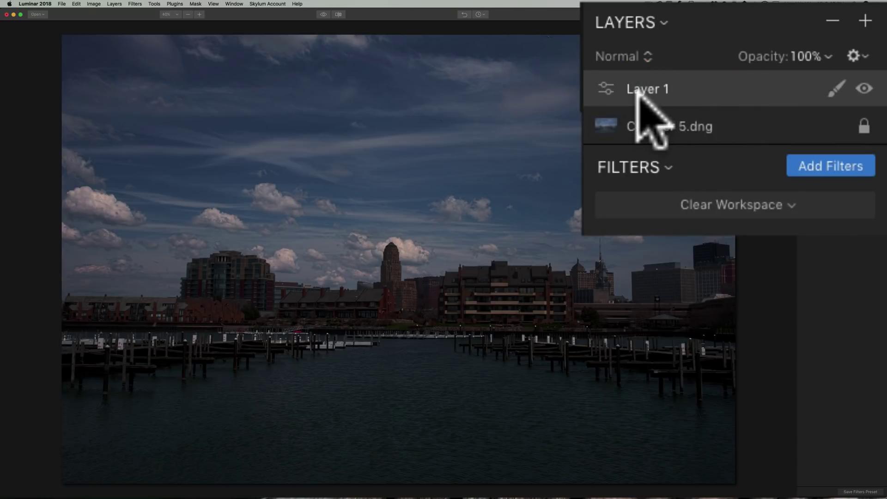
pyautogui.click(649, 86)
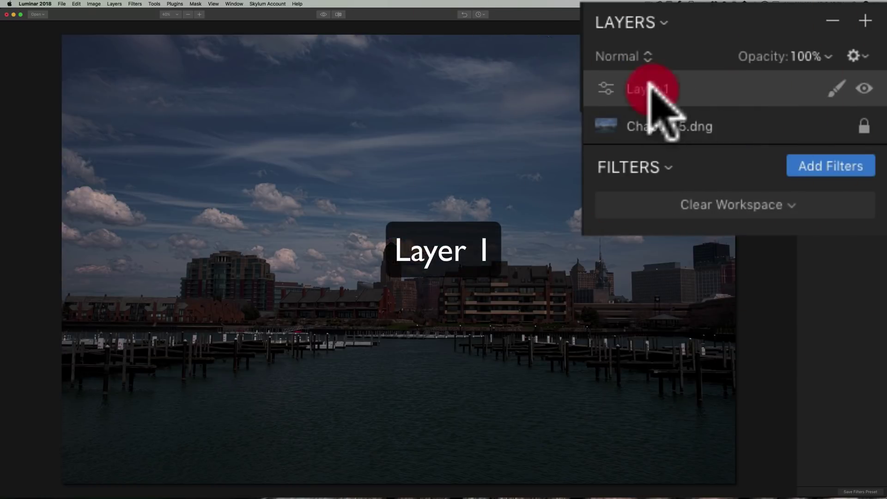
pyautogui.doubleClick(649, 88)
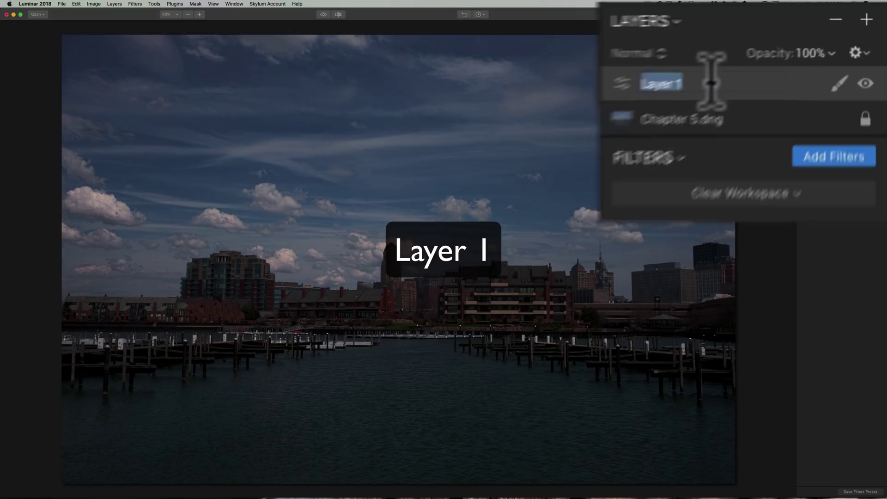
pyautogui.click(831, 89)
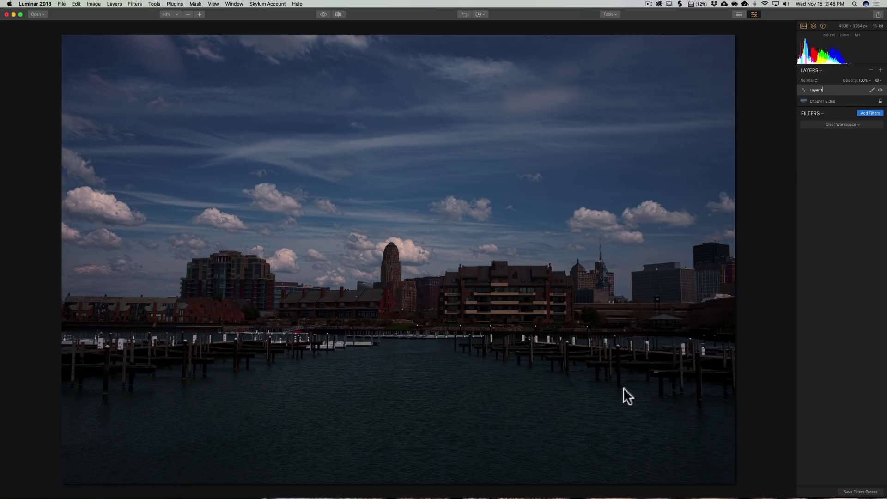
# Give Layer 1 a Develop filter with Shadows raised to 81
pyautogui.click(872, 113)
pyautogui.scroll(5, 751, 110)
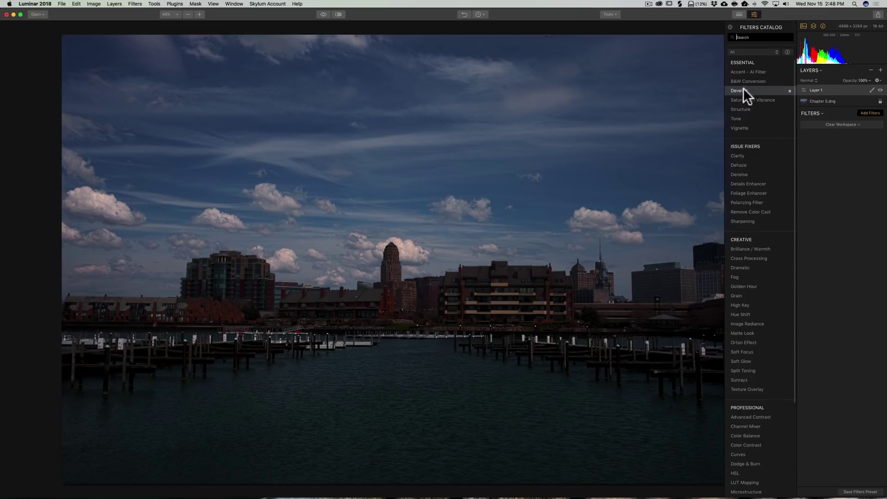
pyautogui.click(743, 90)
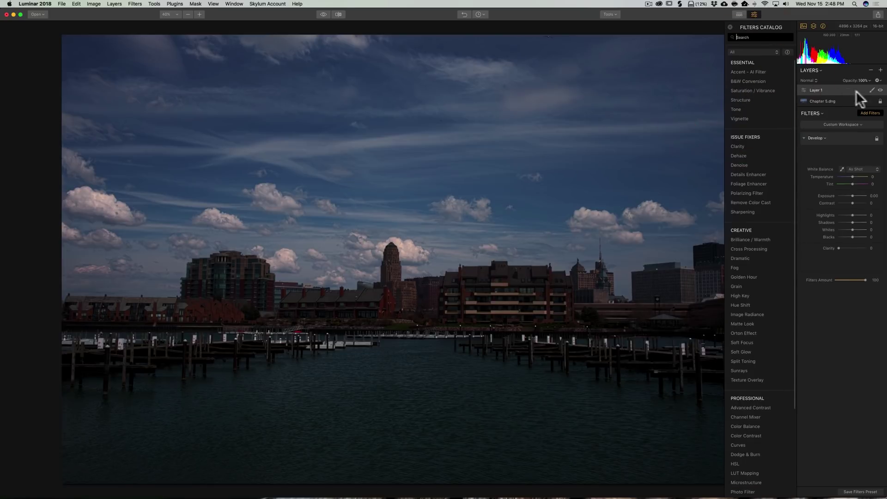
pyautogui.click(869, 114)
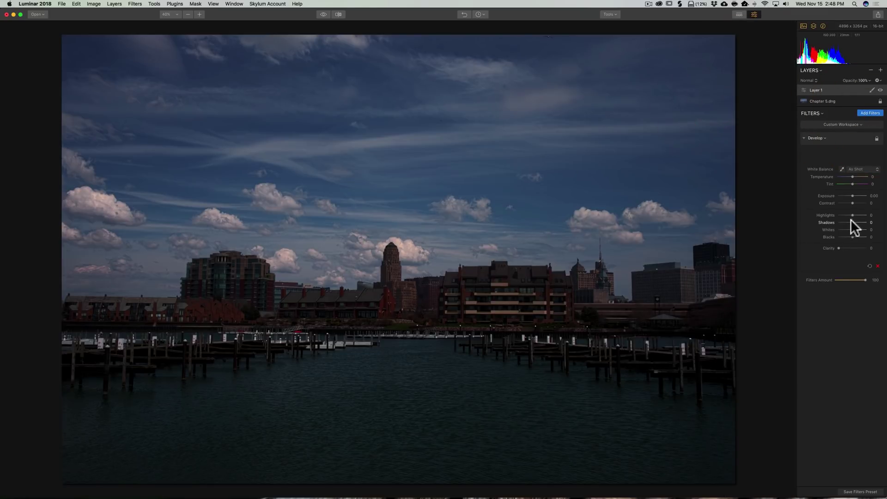
pyautogui.moveTo(851, 222); pyautogui.dragTo(798, 222)
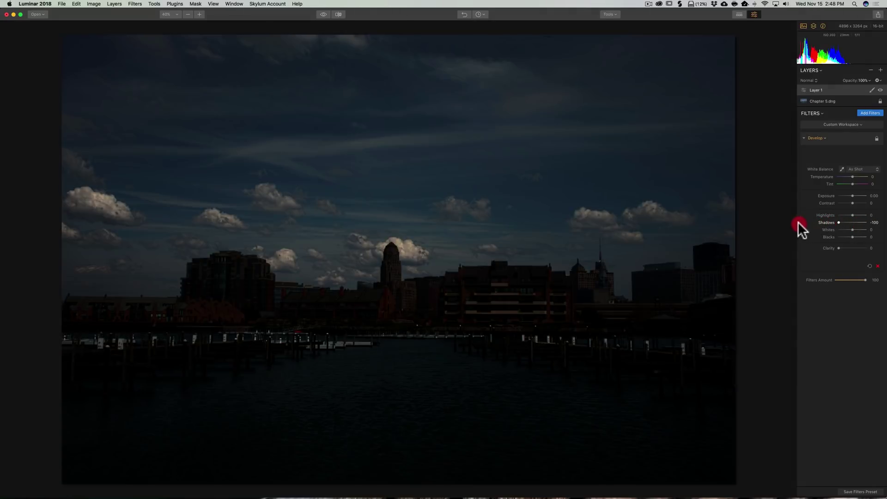
pyautogui.moveTo(855, 223); pyautogui.dragTo(862, 223)
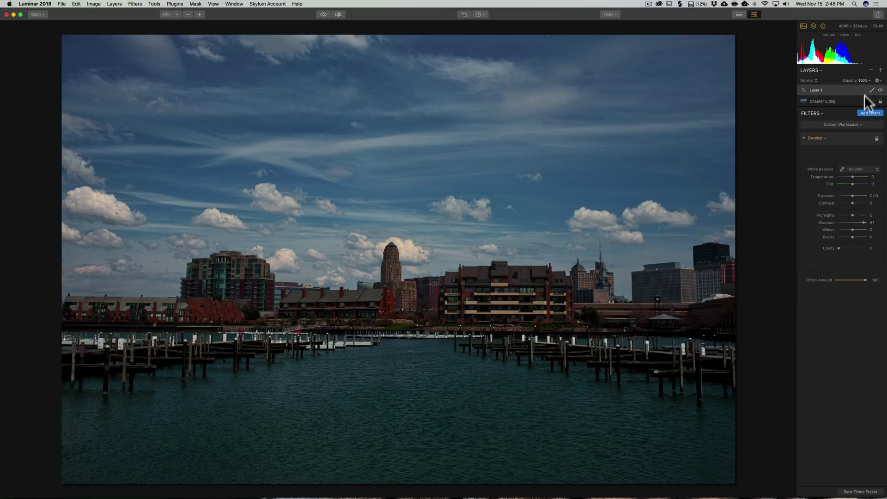
# Switch Layer 1 to Brush masking and enlarge the brush to about 249
pyautogui.click(842, 73)
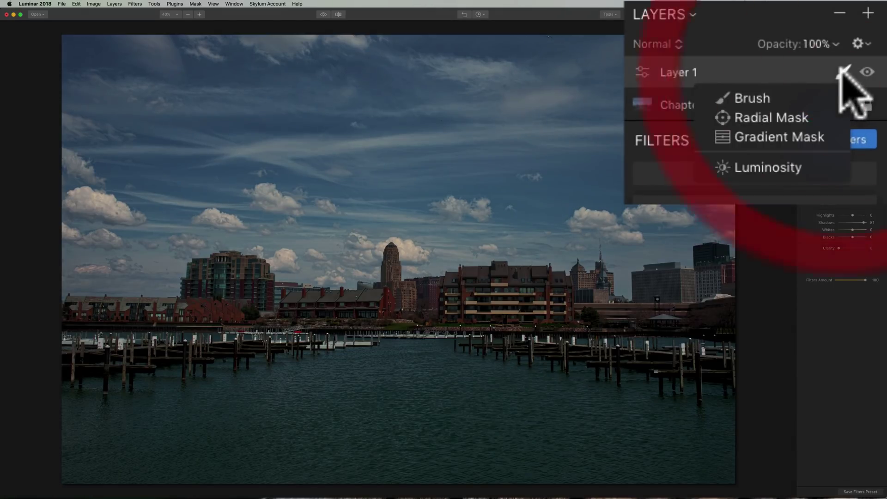
pyautogui.click(755, 97)
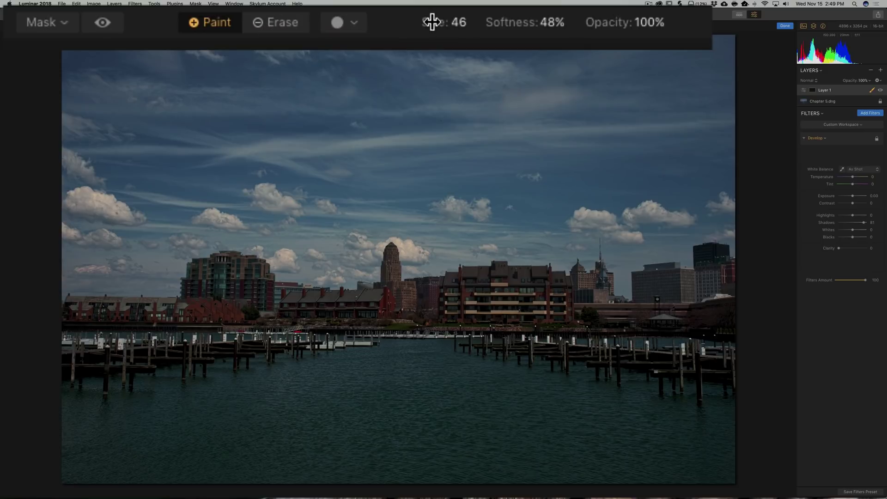
pyautogui.moveTo(431, 20); pyautogui.dragTo(520, 24)
pyautogui.moveTo(436, 20); pyautogui.dragTo(506, 23)
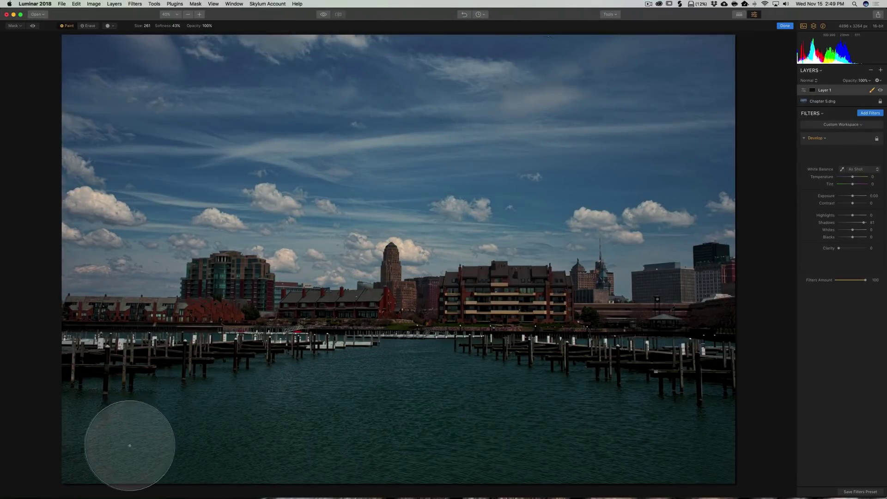
# Paint the mask over the harbour water, the tall left building and the central tower
pyautogui.click(394, 392)
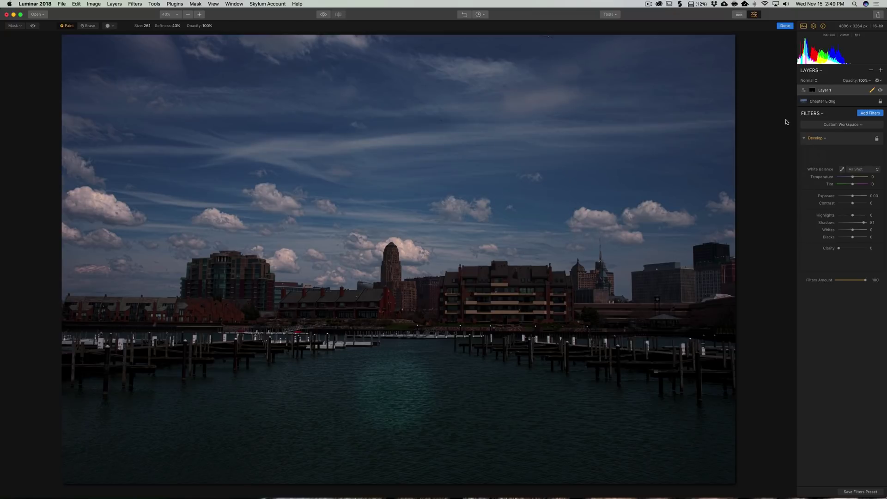
pyautogui.moveTo(362, 416)
pyautogui.mouseDown()
pyautogui.moveTo(269, 441)
pyautogui.moveTo(123, 457)
pyautogui.moveTo(485, 454)
pyautogui.moveTo(53, 460)
pyautogui.moveTo(210, 445)
pyautogui.moveTo(746, 438)
pyautogui.moveTo(718, 419)
pyautogui.moveTo(471, 396)
pyautogui.moveTo(591, 376)
pyautogui.moveTo(113, 399)
pyautogui.moveTo(233, 377)
pyautogui.moveTo(65, 367)
pyautogui.moveTo(715, 350)
pyautogui.moveTo(357, 394)
pyautogui.moveTo(276, 395)
pyautogui.moveTo(54, 451)
pyautogui.moveTo(234, 452)
pyautogui.moveTo(560, 427)
pyautogui.moveTo(465, 403)
pyautogui.moveTo(389, 356)
pyautogui.moveTo(389, 347)
pyautogui.moveTo(482, 329)
pyautogui.moveTo(494, 309)
pyautogui.moveTo(671, 334)
pyautogui.moveTo(703, 317)
pyautogui.moveTo(472, 378)
pyautogui.moveTo(402, 323)
pyautogui.moveTo(371, 340)
pyautogui.moveTo(279, 337)
pyautogui.moveTo(225, 300)
pyautogui.moveTo(231, 316)
pyautogui.moveTo(202, 339)
pyautogui.moveTo(49, 348)
pyautogui.moveTo(262, 267)
pyautogui.mouseUp()
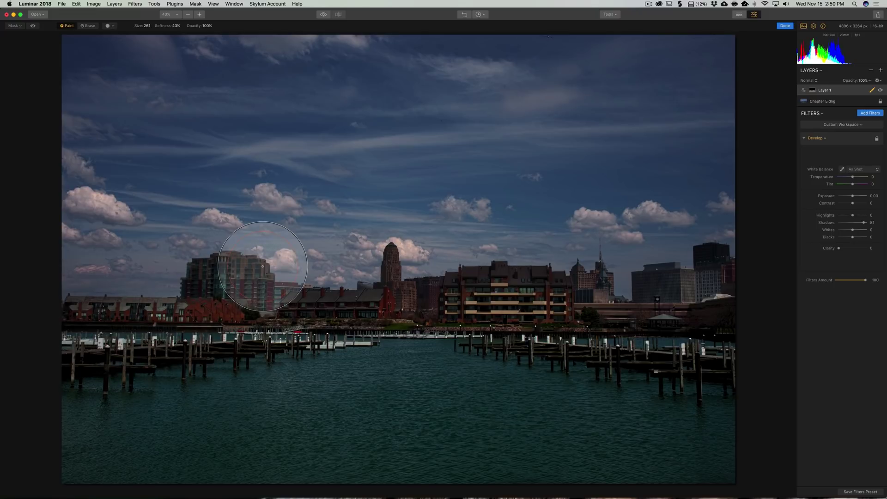
pyautogui.press('[')
pyautogui.press('[')
pyautogui.press('[')
pyautogui.press('[')
pyautogui.press('[')
pyautogui.press('[')
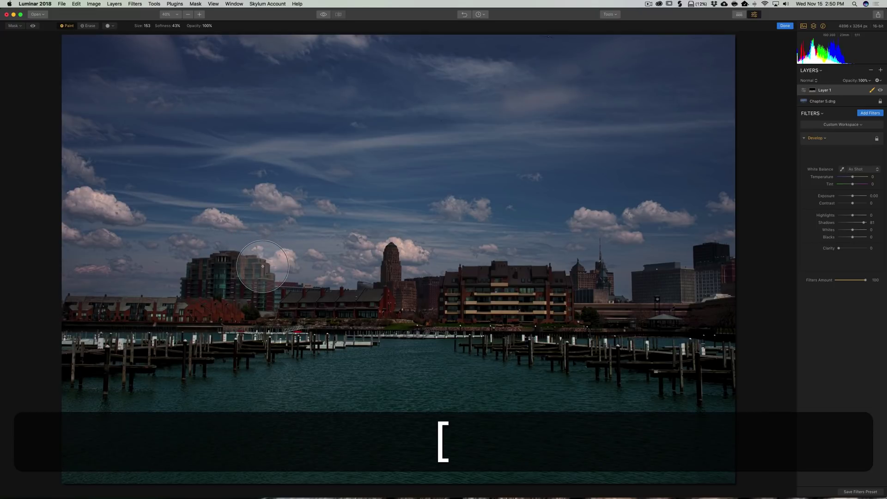
pyautogui.press('[')
pyautogui.press('[')
pyautogui.press('[')
pyautogui.press('[')
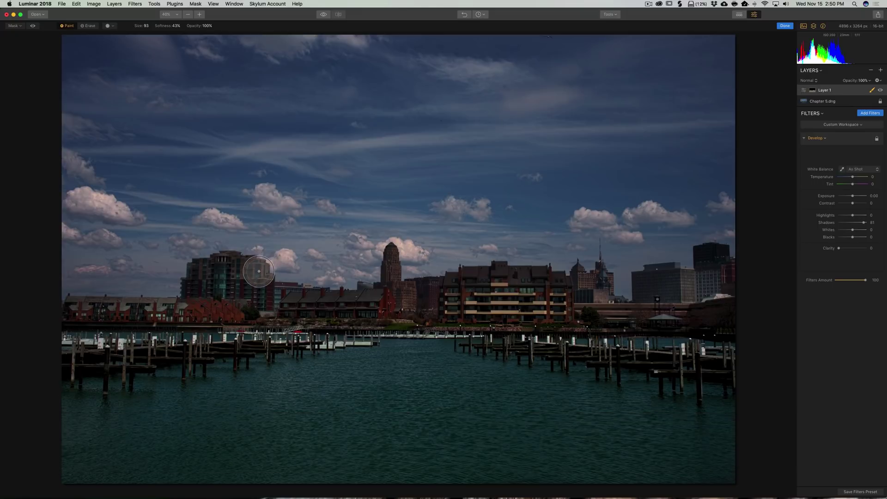
pyautogui.moveTo(261, 268)
pyautogui.mouseDown()
pyautogui.moveTo(203, 275)
pyautogui.moveTo(188, 316)
pyautogui.moveTo(59, 317)
pyautogui.moveTo(206, 310)
pyautogui.moveTo(253, 292)
pyautogui.moveTo(363, 304)
pyautogui.moveTo(517, 278)
pyautogui.moveTo(553, 291)
pyautogui.moveTo(584, 281)
pyautogui.moveTo(611, 304)
pyautogui.moveTo(643, 310)
pyautogui.moveTo(647, 285)
pyautogui.moveTo(664, 283)
pyautogui.moveTo(689, 305)
pyautogui.moveTo(712, 280)
pyautogui.moveTo(714, 263)
pyautogui.moveTo(731, 284)
pyautogui.moveTo(715, 307)
pyautogui.moveTo(723, 367)
pyautogui.mouseUp()
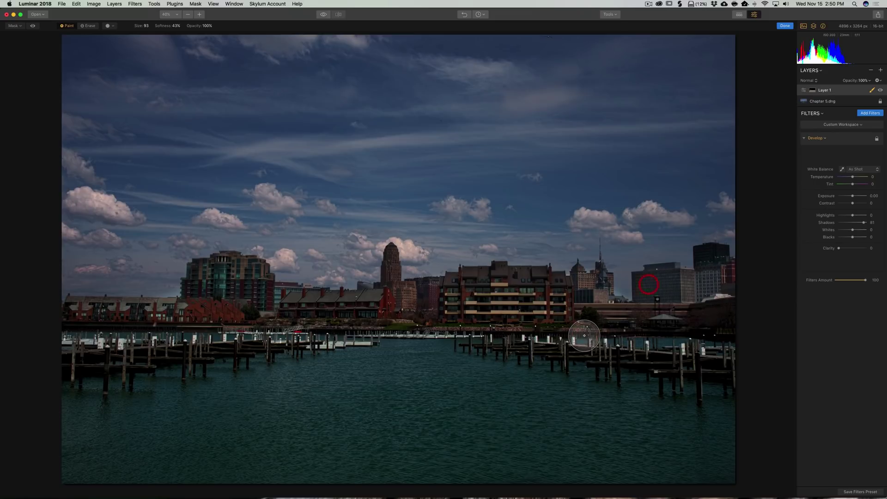
pyautogui.press('[')
pyautogui.press('[')
pyautogui.press('[')
pyautogui.press('[')
pyautogui.press('[')
pyautogui.press('[')
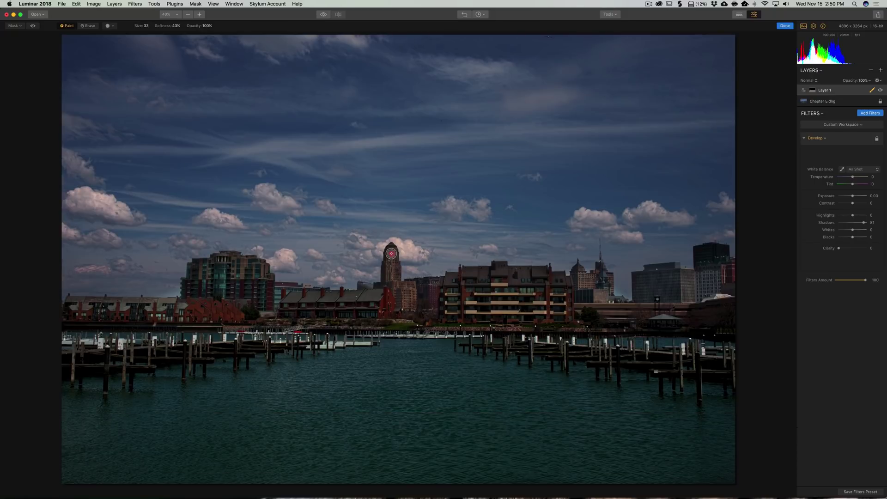
pyautogui.moveTo(391, 249)
pyautogui.mouseDown()
pyautogui.moveTo(400, 295)
pyautogui.moveTo(386, 266)
pyautogui.moveTo(388, 292)
pyautogui.moveTo(363, 285)
pyautogui.moveTo(367, 295)
pyautogui.moveTo(374, 273)
pyautogui.mouseUp()
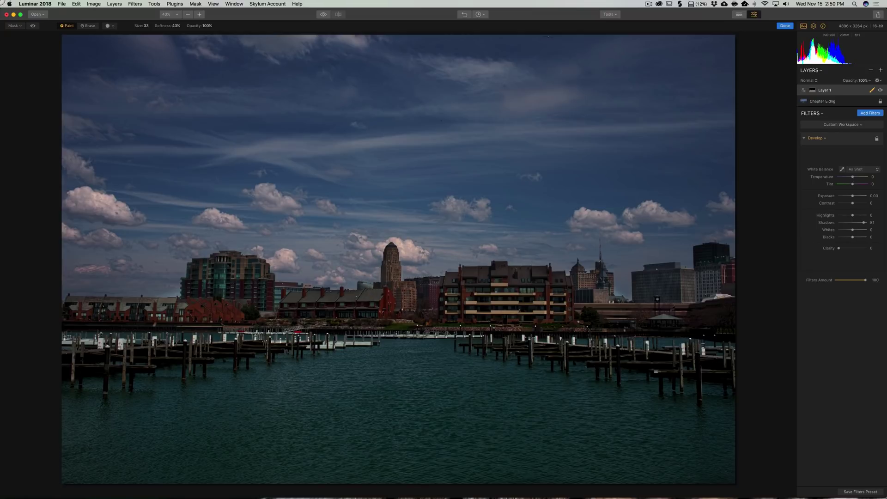
# Show the red mask overlay, enlarge the brush to 93, and fill gaps across the skyline
pyautogui.click(32, 25)
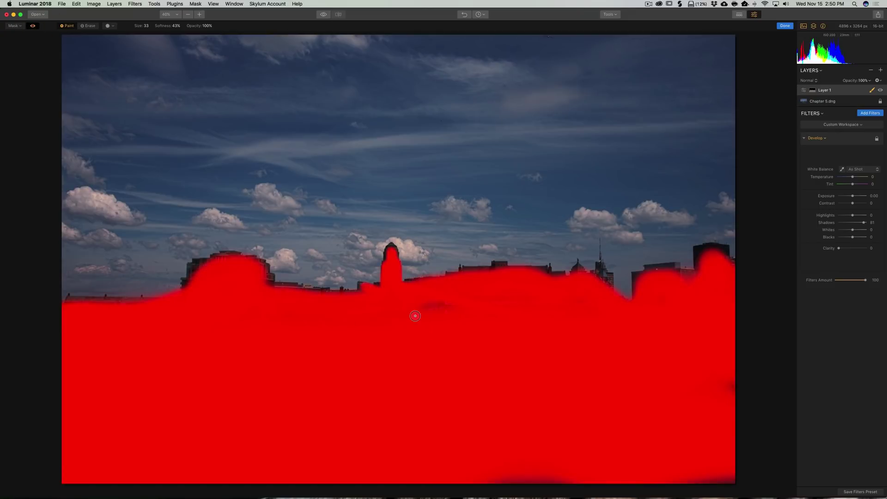
pyautogui.press(']')
pyautogui.press(']')
pyautogui.press(']')
pyautogui.press(']')
pyautogui.press(']')
pyautogui.press(']')
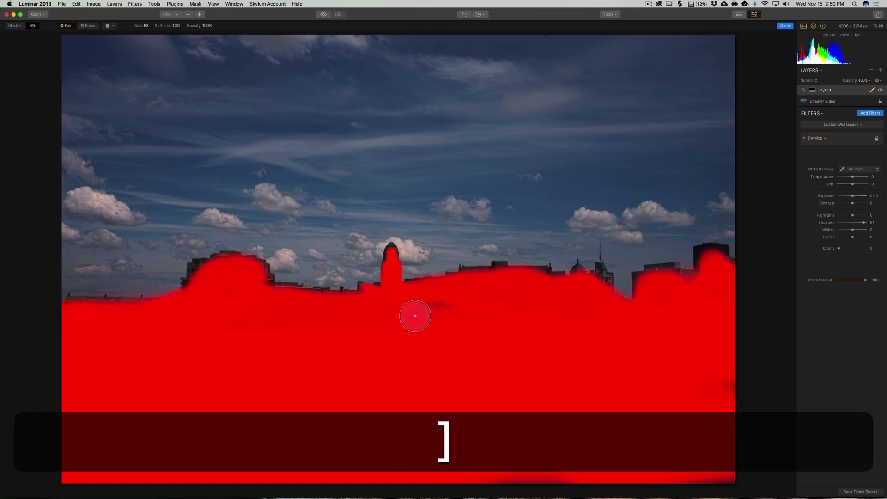
pyautogui.moveTo(415, 316)
pyautogui.mouseDown()
pyautogui.moveTo(334, 320)
pyautogui.moveTo(586, 305)
pyautogui.moveTo(728, 395)
pyautogui.moveTo(726, 369)
pyautogui.moveTo(721, 479)
pyautogui.moveTo(643, 476)
pyautogui.moveTo(679, 472)
pyautogui.moveTo(403, 485)
pyautogui.moveTo(336, 481)
pyautogui.mouseUp()
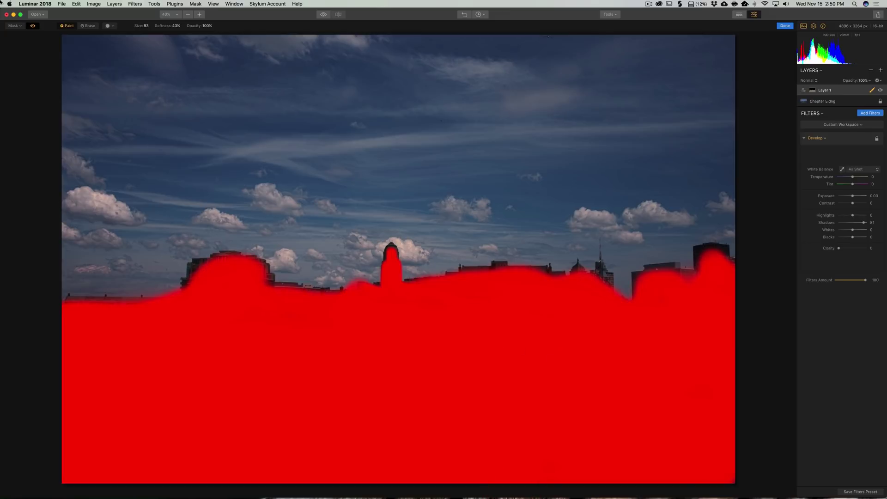
# Hide the overlay, reset Exposure to 0.00, then raise Shadows to 100 and Blacks to 48
pyautogui.click(32, 26)
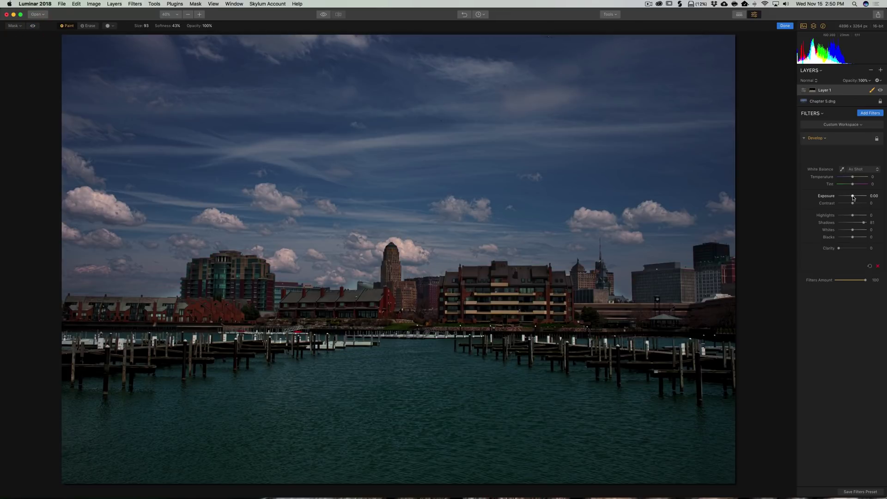
pyautogui.moveTo(853, 198)
pyautogui.mouseDown()
pyautogui.moveTo(864, 198)
pyautogui.moveTo(839, 199)
pyautogui.moveTo(858, 199)
pyautogui.mouseUp()
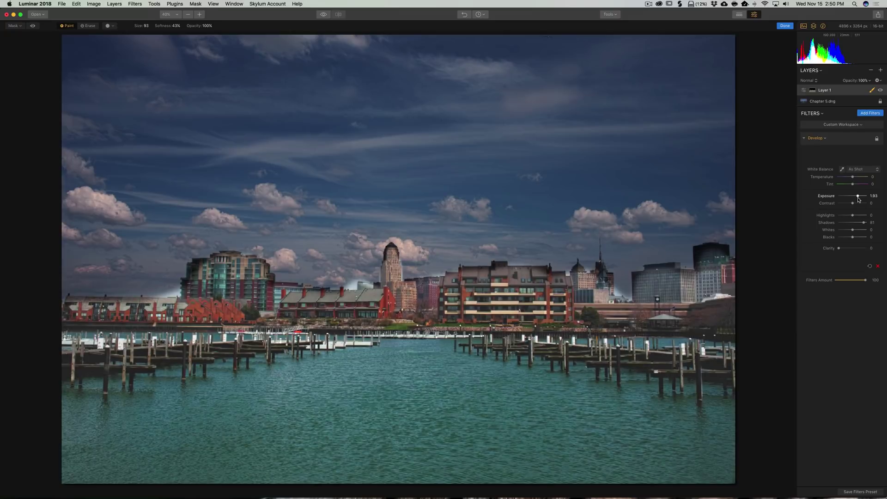
pyautogui.doubleClick(857, 197)
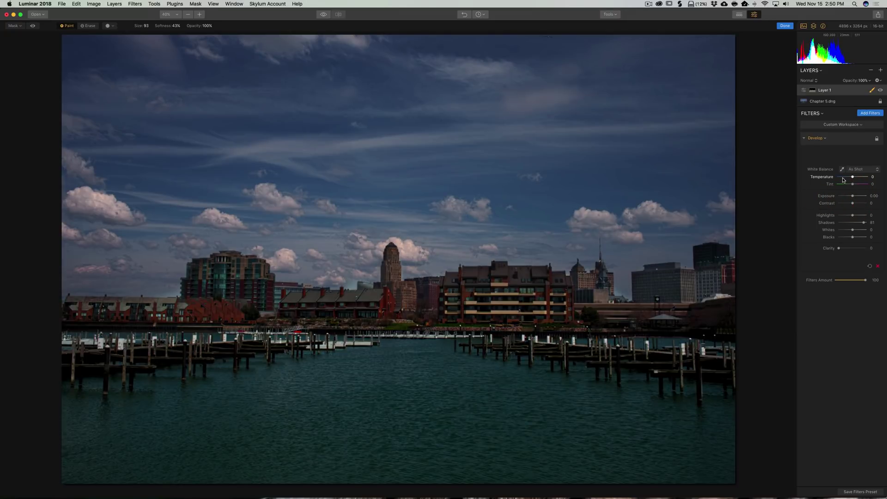
pyautogui.moveTo(853, 237); pyautogui.dragTo(869, 225)
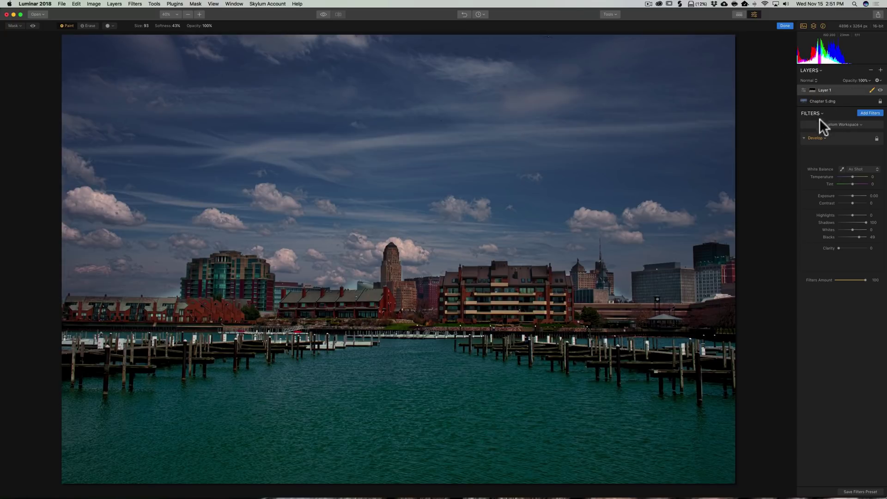
# Try a -100 Vignette on Layer 1, reposition its centre, then delete it
pyautogui.click(868, 113)
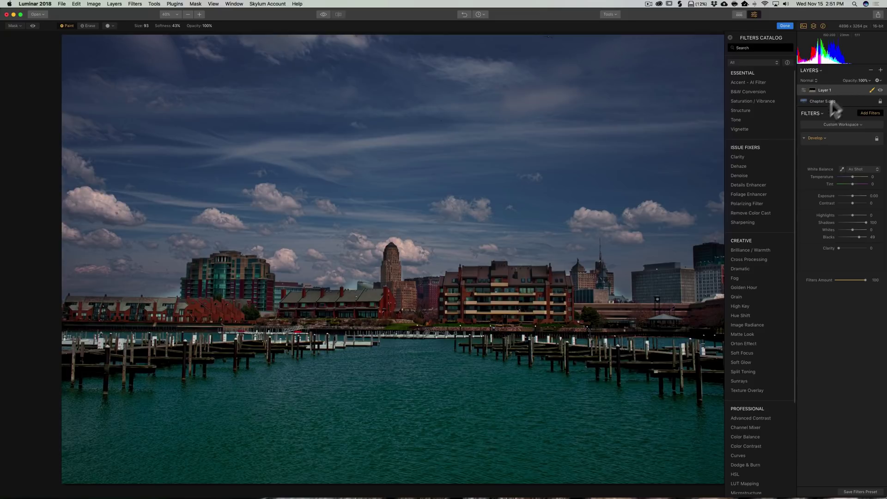
pyautogui.click(750, 128)
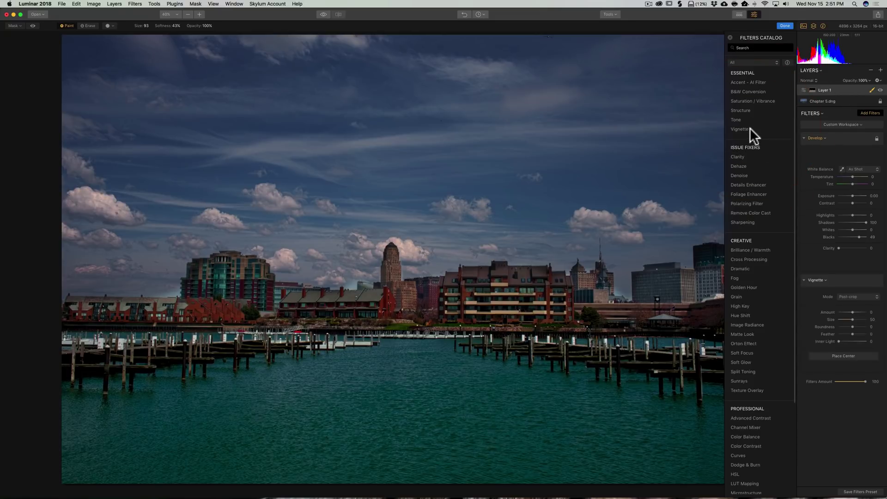
pyautogui.moveTo(850, 312); pyautogui.dragTo(822, 311)
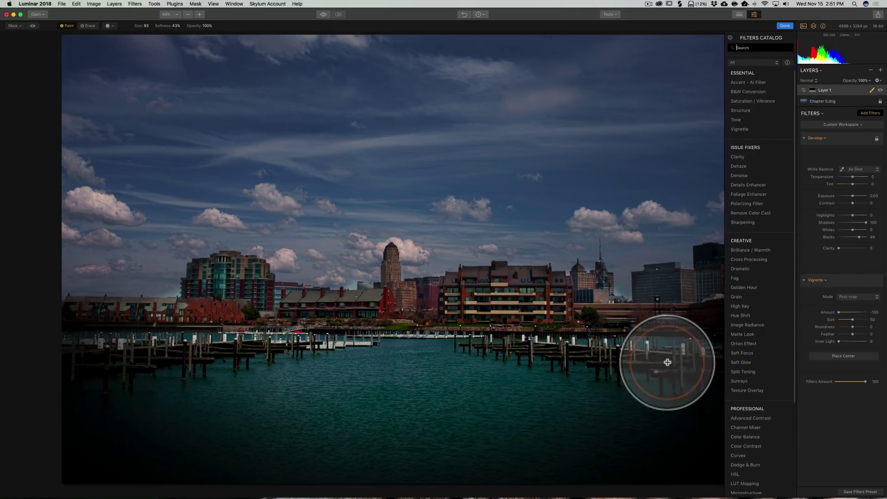
pyautogui.click(690, 343)
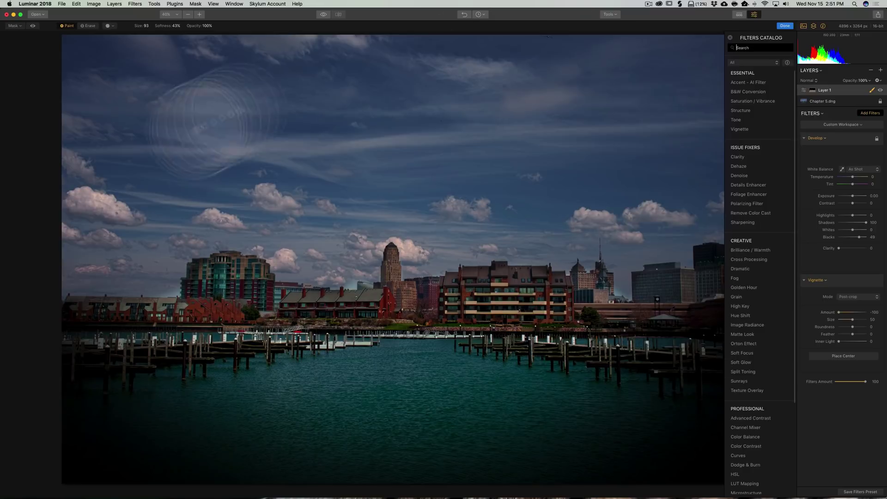
pyautogui.click(655, 243)
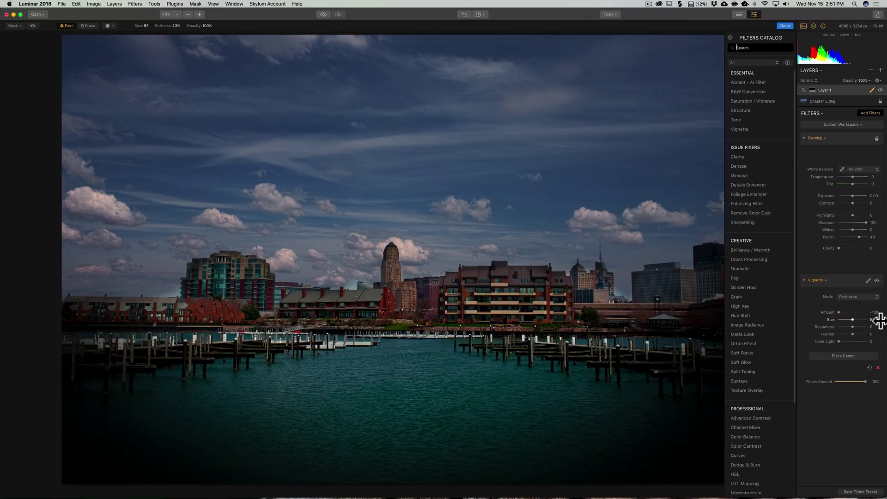
pyautogui.click(875, 368)
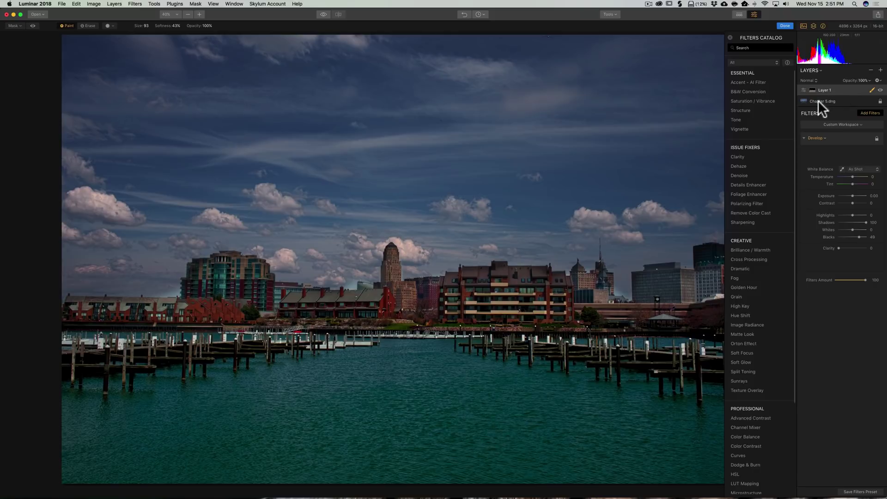
# Add a Vignette with Amount -65 to the Chapter 5.dng layer, then reselect Layer 1
pyautogui.click(845, 100)
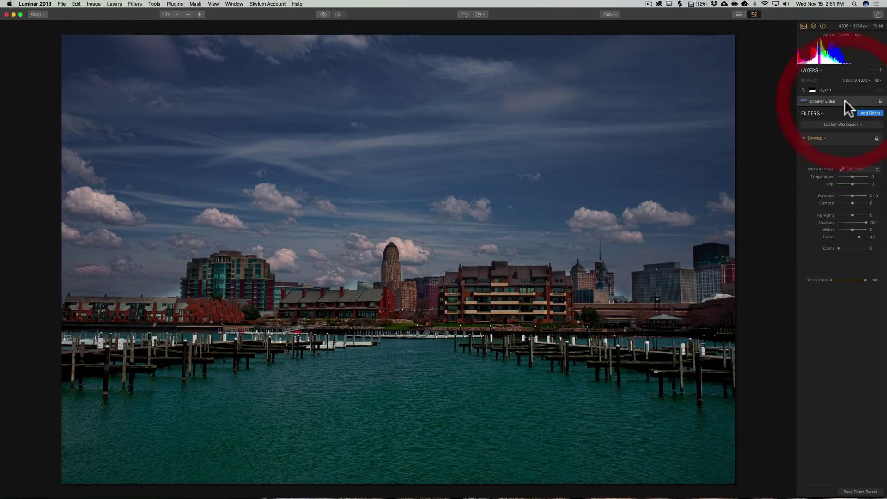
pyautogui.click(871, 114)
pyautogui.click(747, 127)
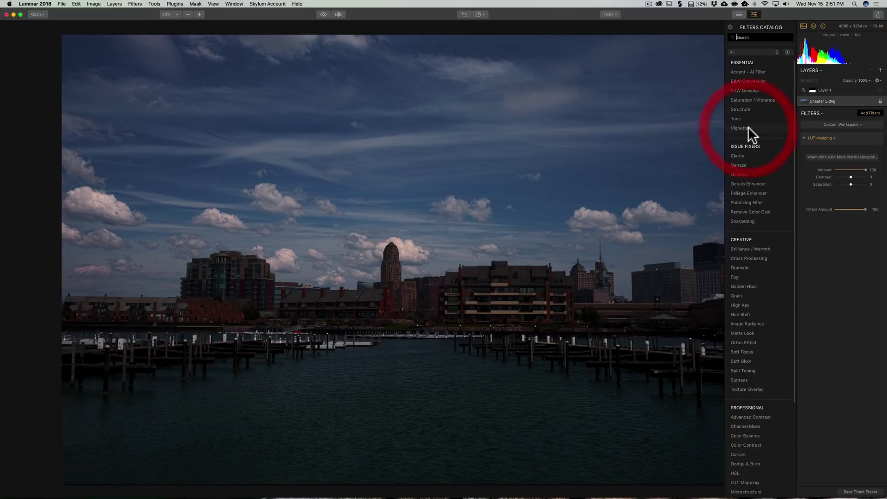
pyautogui.moveTo(852, 241); pyautogui.dragTo(849, 269)
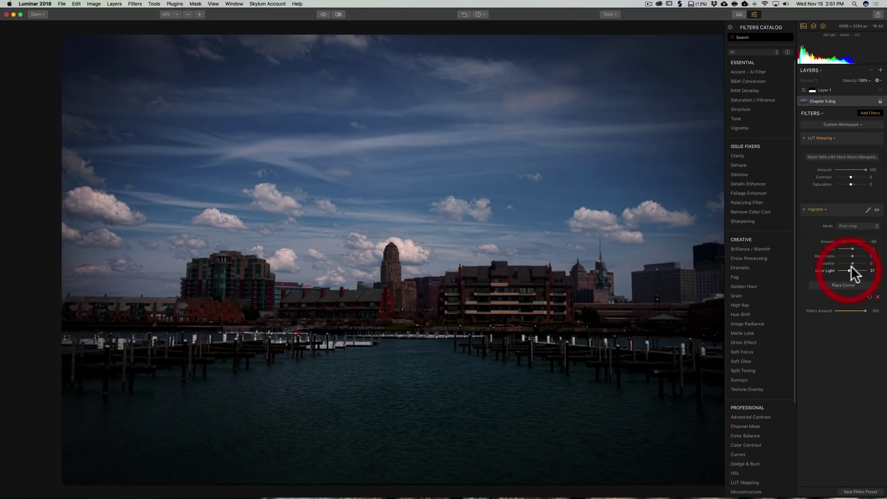
pyautogui.click(853, 89)
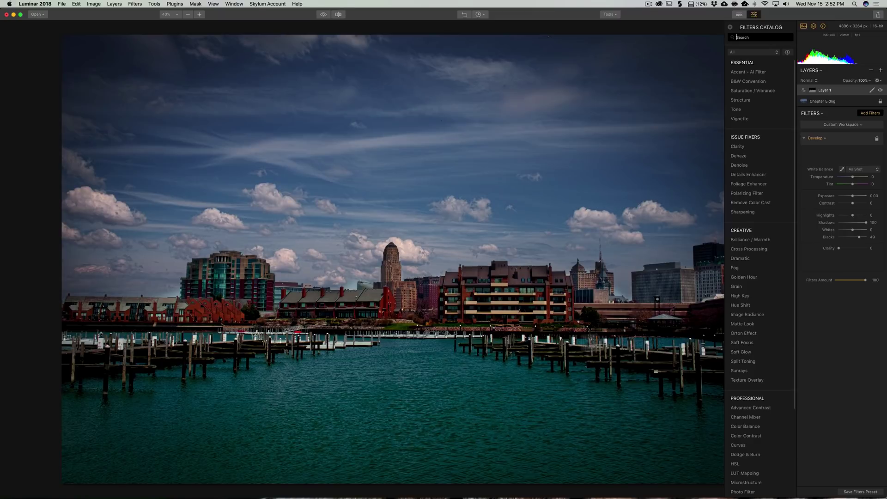
# Add an HSL filter to Layer 1 and set its Blue saturation to -54
pyautogui.scroll(-2, 750, 278)
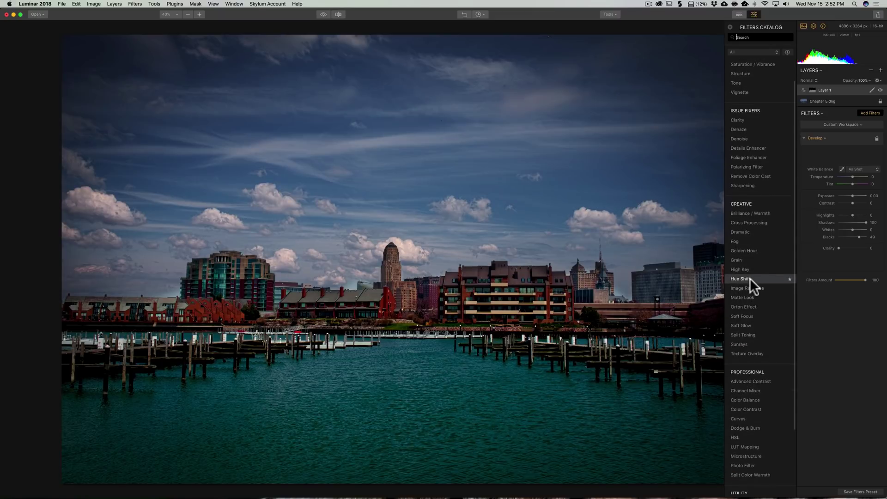
pyautogui.scroll(2, 750, 278)
pyautogui.scroll(-2, 750, 279)
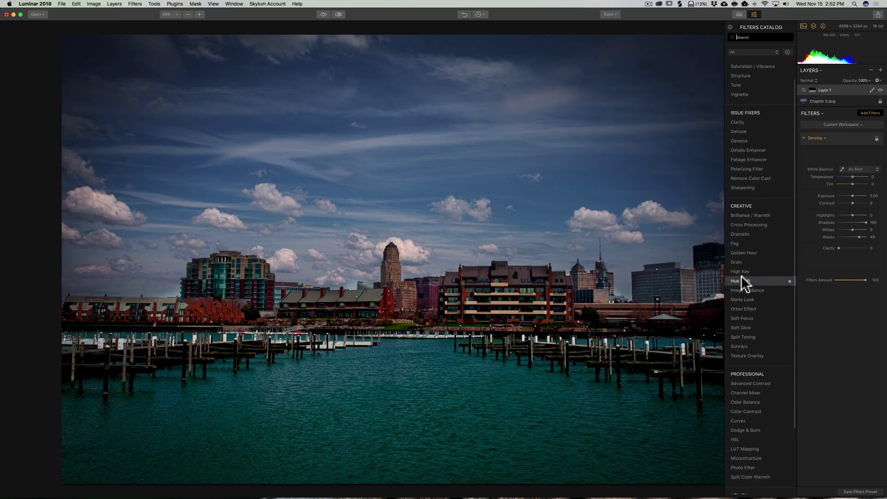
pyautogui.scroll(-4, 747, 244)
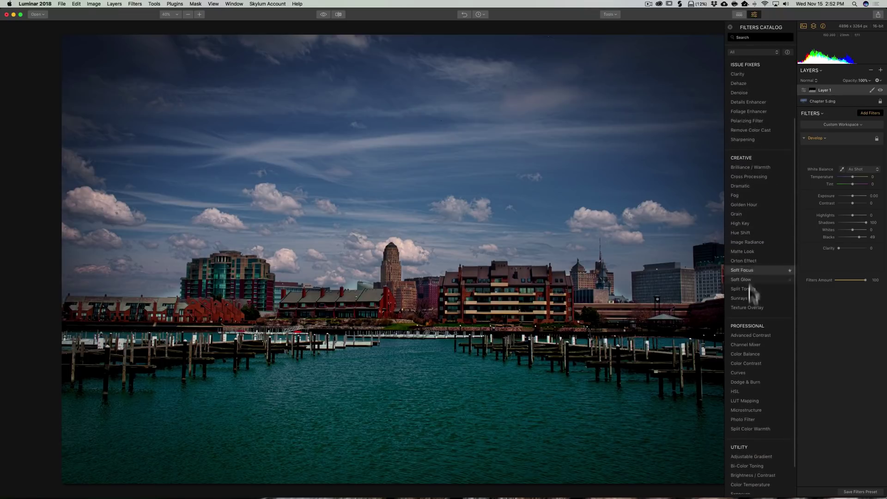
pyautogui.scroll(5, 754, 268)
pyautogui.scroll(-2, 764, 266)
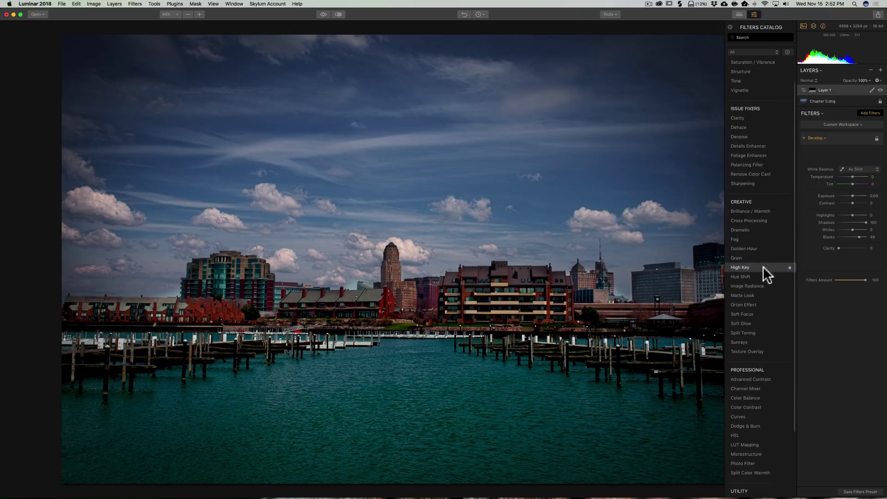
pyautogui.scroll(-6, 763, 266)
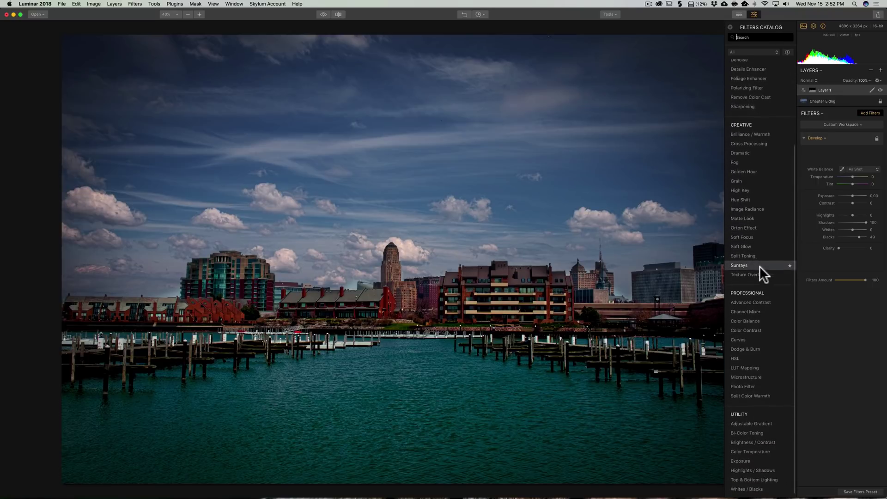
pyautogui.click(744, 359)
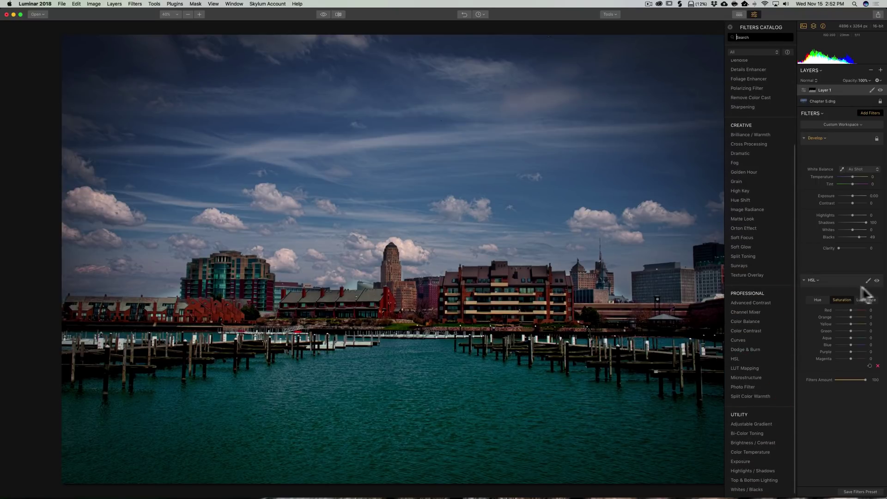
pyautogui.moveTo(850, 344)
pyautogui.mouseDown()
pyautogui.moveTo(821, 344)
pyautogui.moveTo(871, 344)
pyautogui.moveTo(799, 345)
pyautogui.moveTo(863, 344)
pyautogui.moveTo(837, 345)
pyautogui.mouseUp()
pyautogui.moveTo(836, 342); pyautogui.dragTo(841, 342)
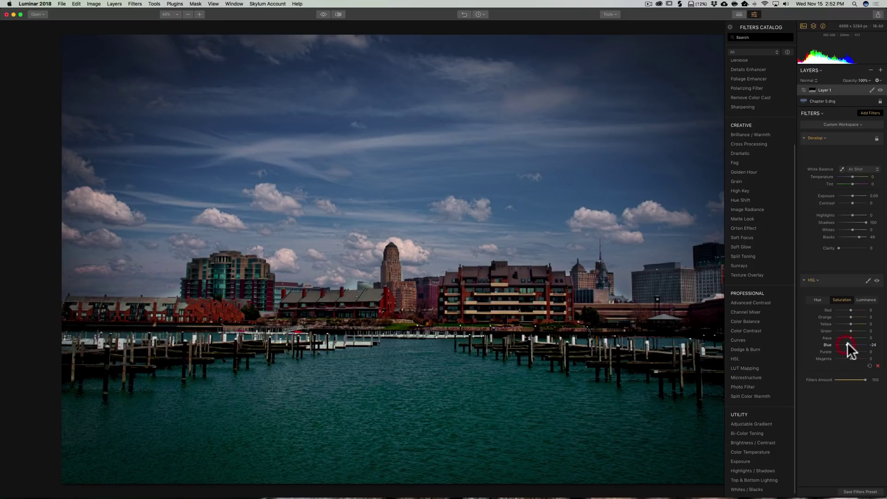
pyautogui.click(855, 283)
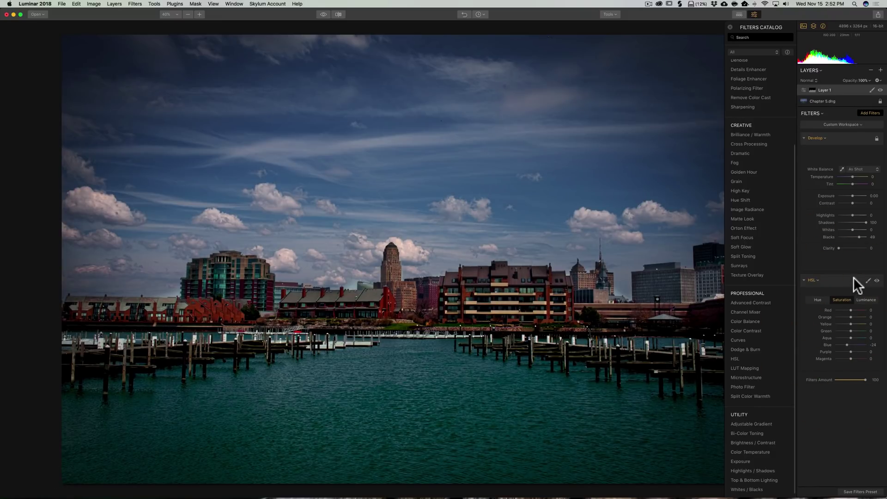